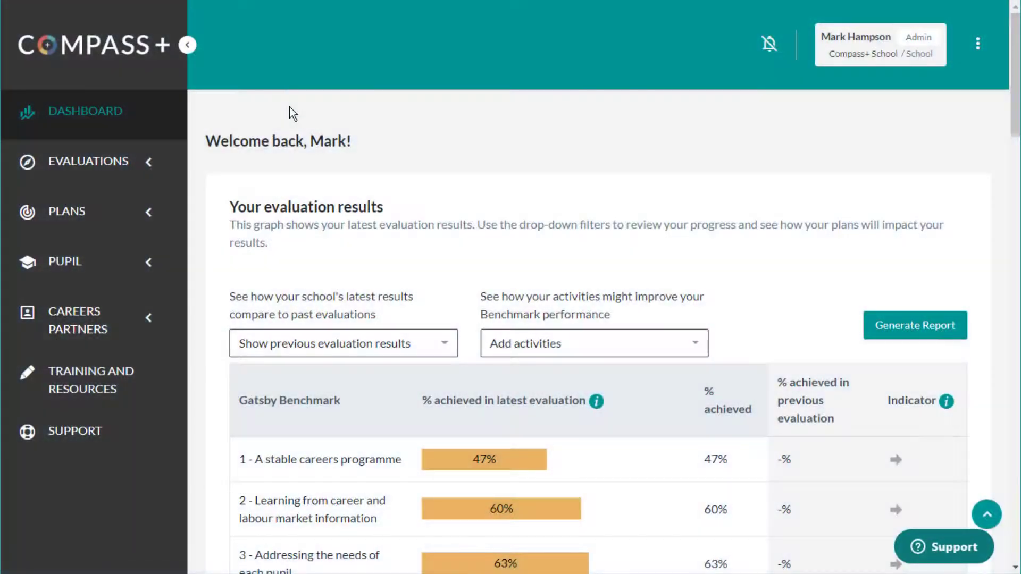
# Expand the Plans section in the left sidebar.
pyautogui.click(142, 212)
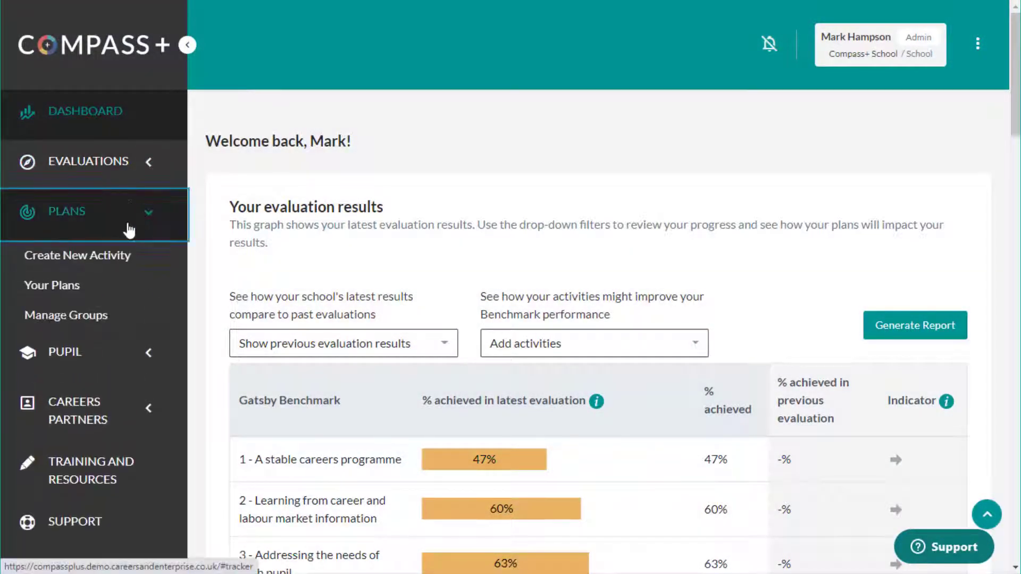
# Open Manage Groups, select the group search box and list the Group Type options.
pyautogui.click(80, 318)
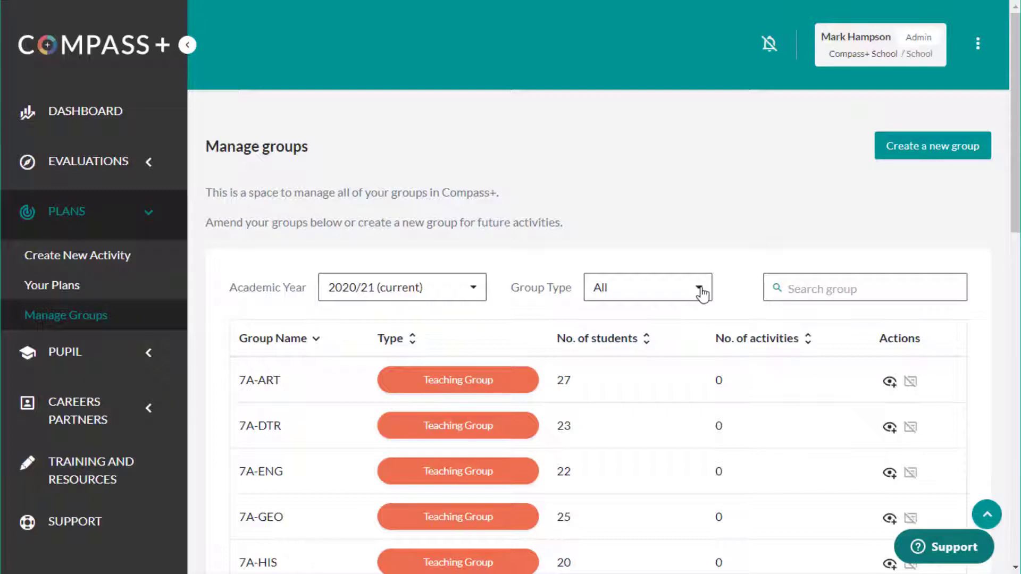
pyautogui.click(822, 292)
pyautogui.click(698, 291)
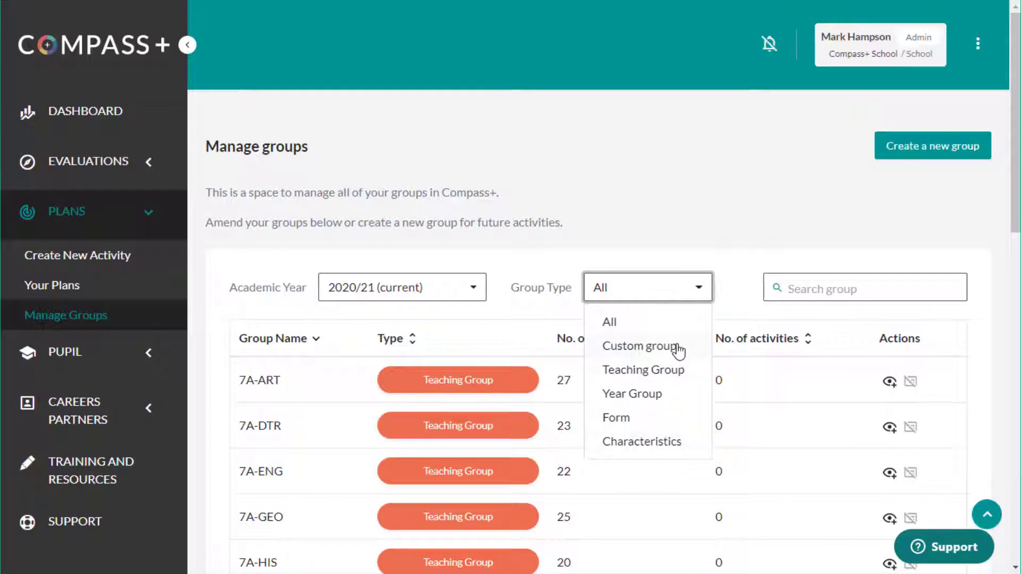
# Filter groups to Year Group, then view and close the Year 7 pupil list.
pyautogui.click(655, 396)
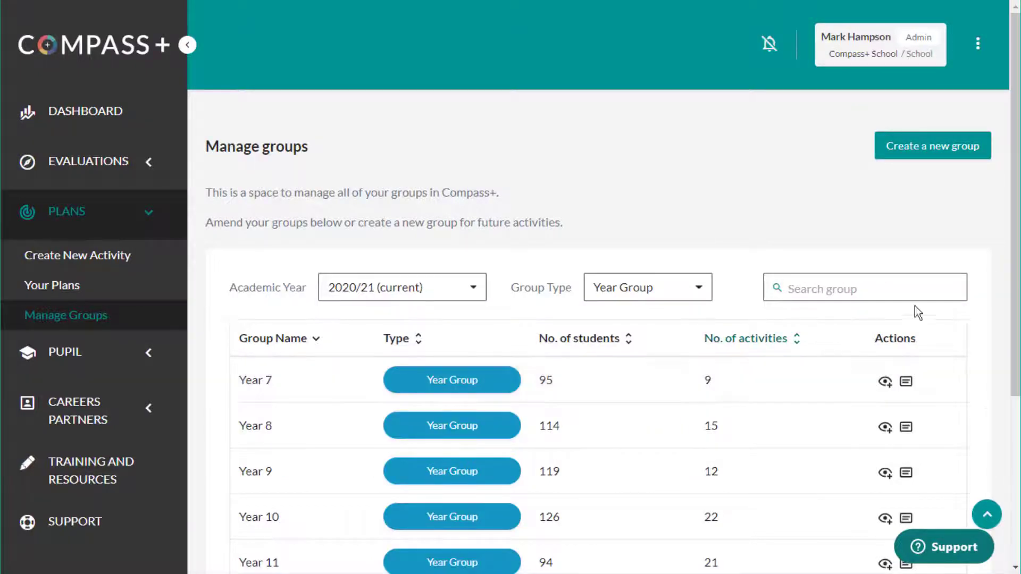
pyautogui.scroll(-1, 1014, 239)
pyautogui.scroll(-1, 1014, 240)
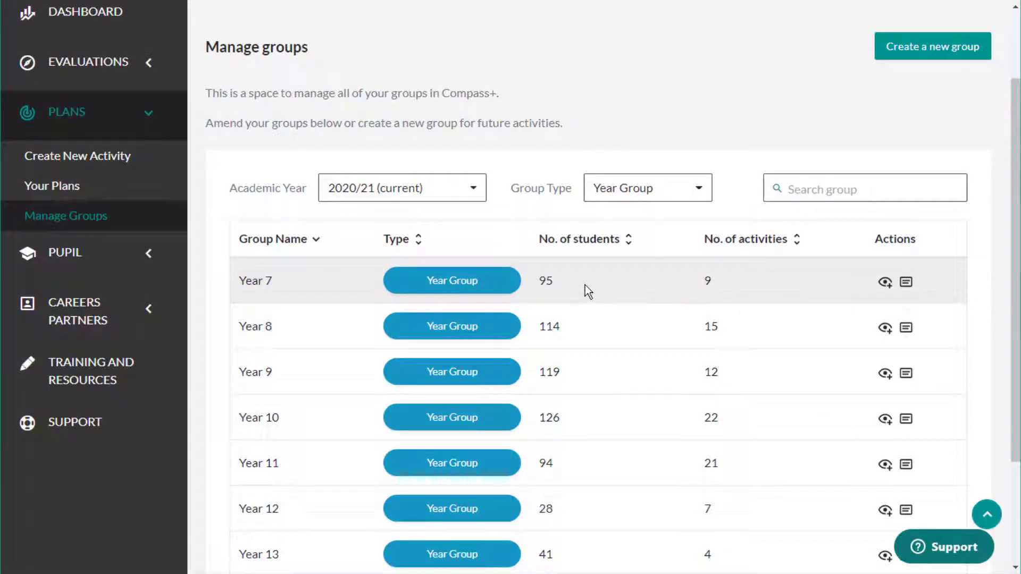
pyautogui.click(884, 284)
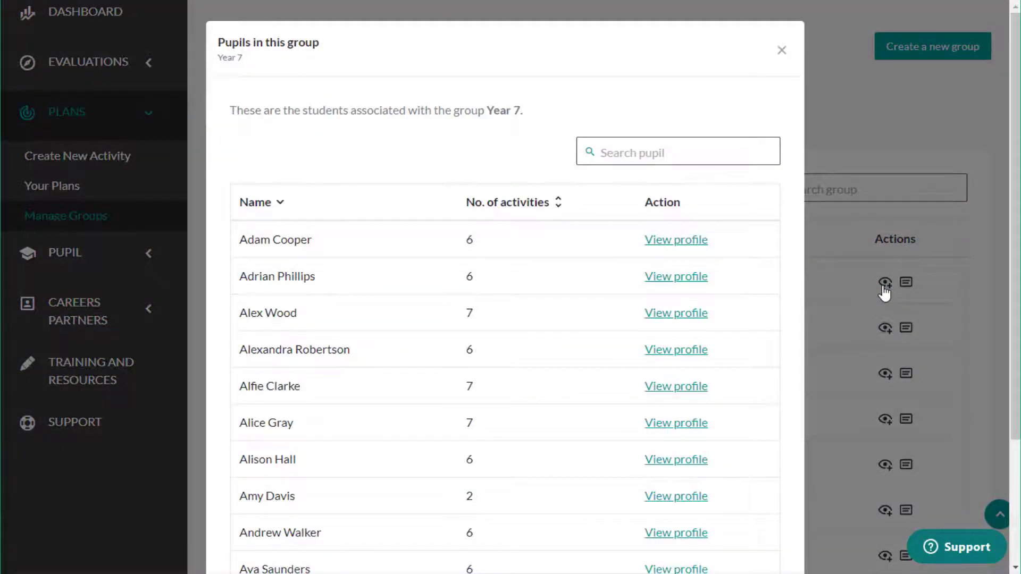
pyautogui.click(781, 52)
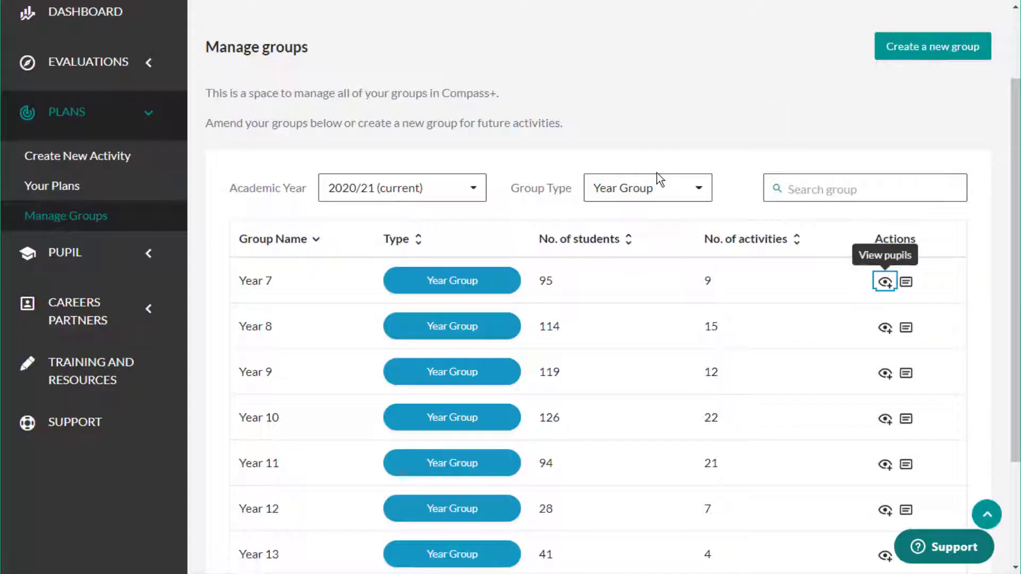
# Filter to Characteristics groups, then view and close the English as an Additional Language 9 pupils.
pyautogui.click(649, 189)
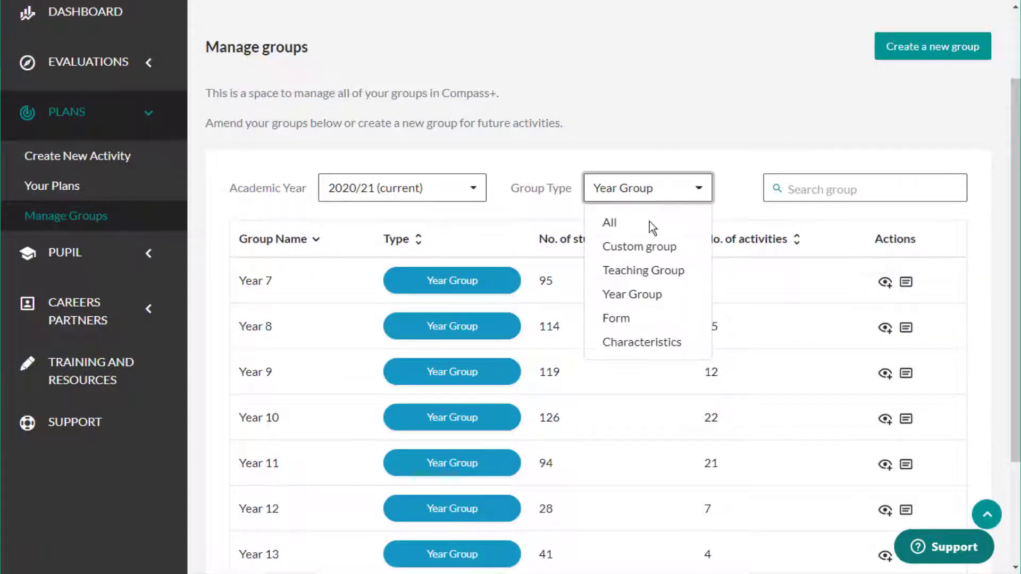
pyautogui.click(650, 345)
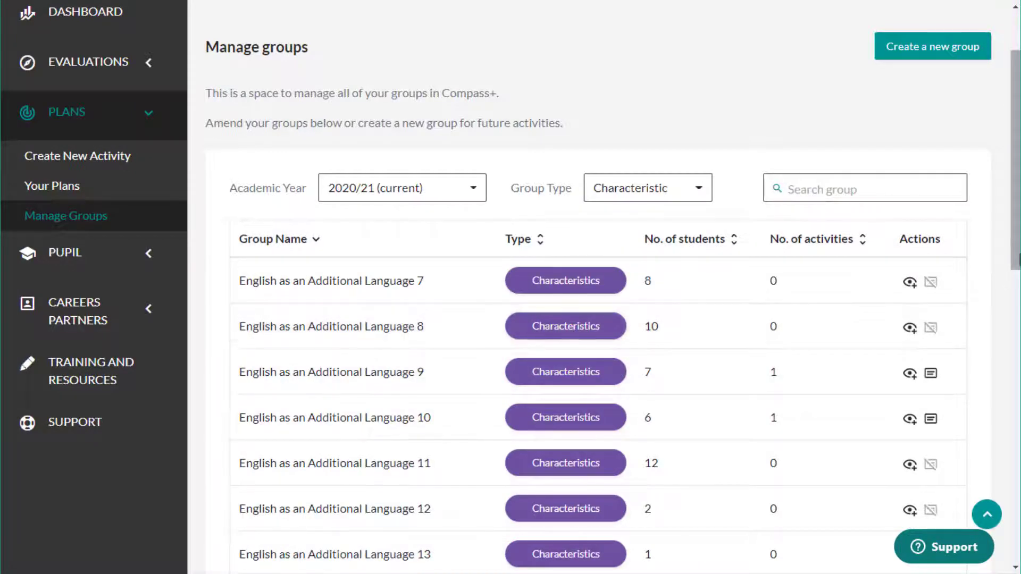
pyautogui.moveTo(1019, 256); pyautogui.dragTo(1018, 282)
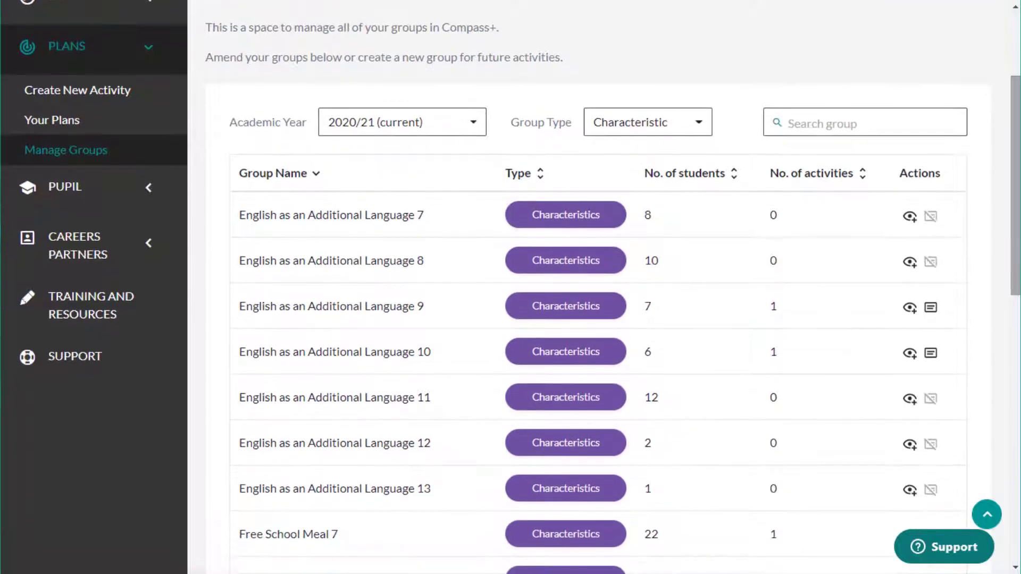
pyautogui.click(910, 308)
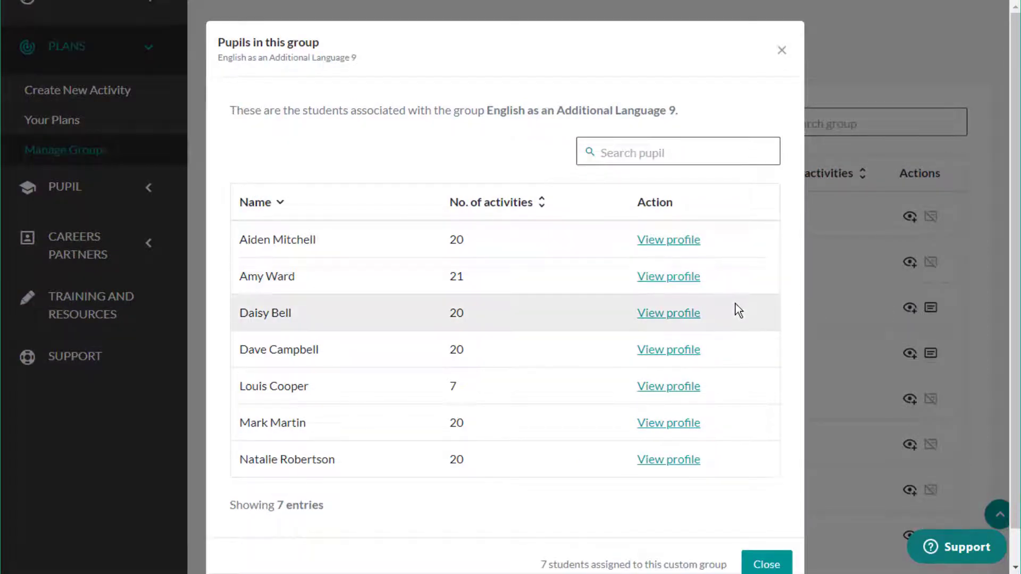
pyautogui.click(767, 565)
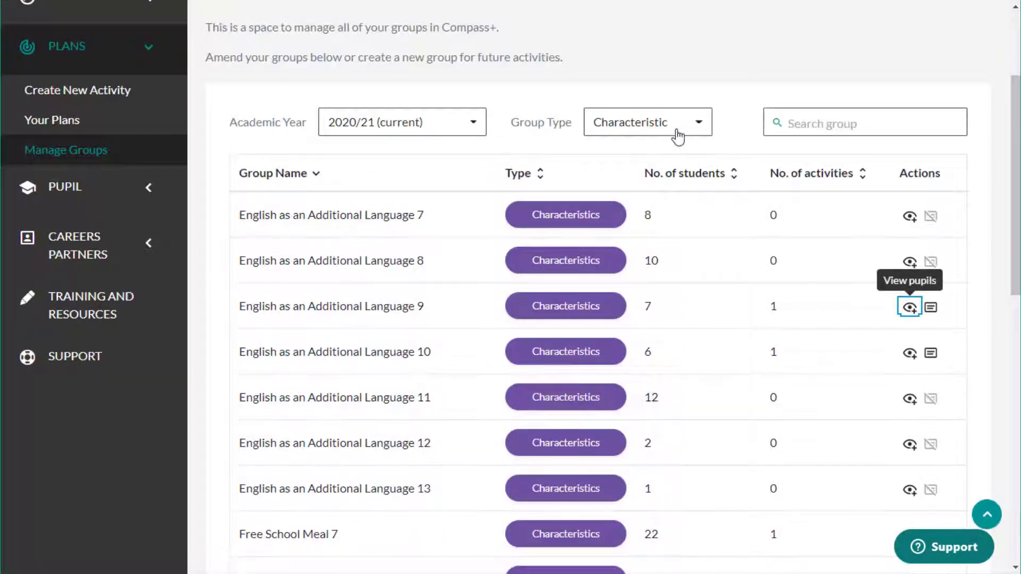
pyautogui.click(676, 132)
# Filter to Custom groups, then view and close Interested in Engineering & Manufacturing (Yr9) activities.
pyautogui.click(657, 183)
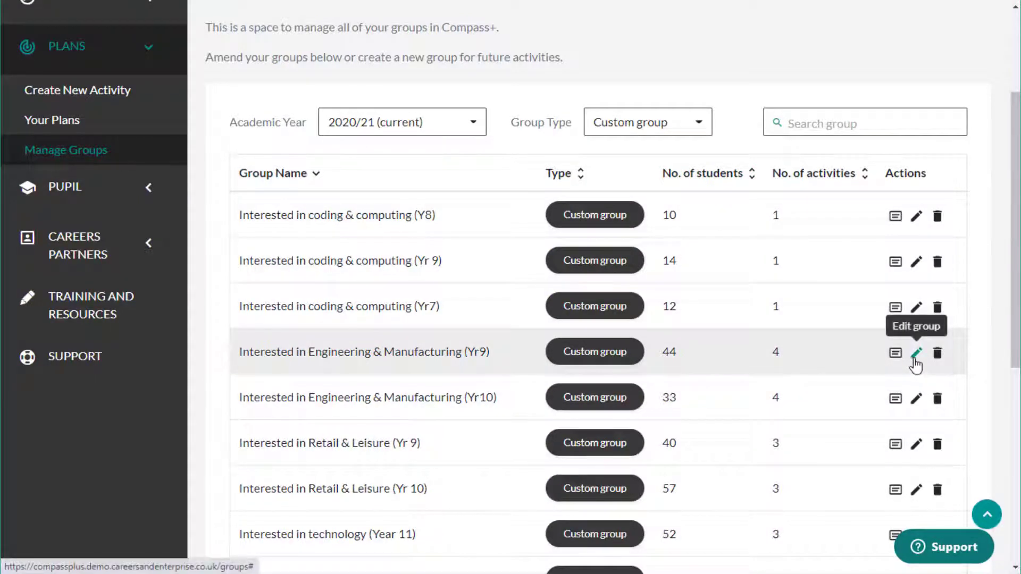
pyautogui.click(898, 358)
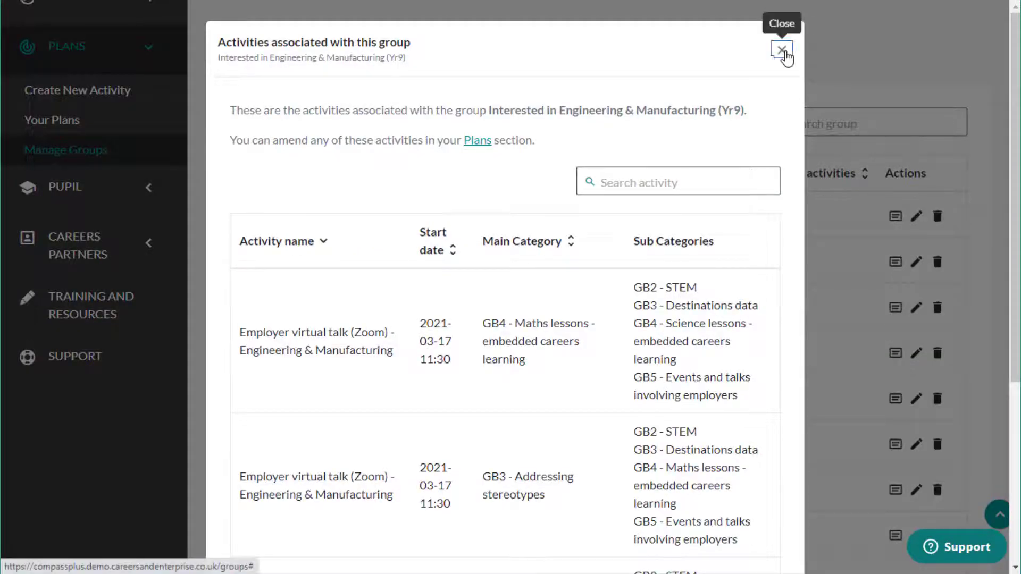
pyautogui.click(781, 51)
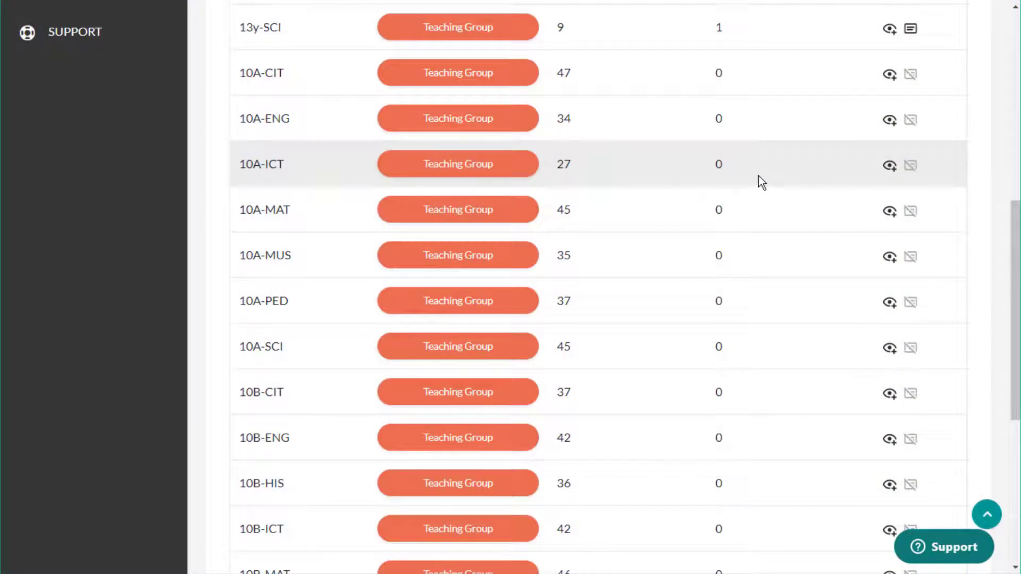
# Open the 10A-ICT pupil list and search it by pupil name.
pyautogui.click(889, 166)
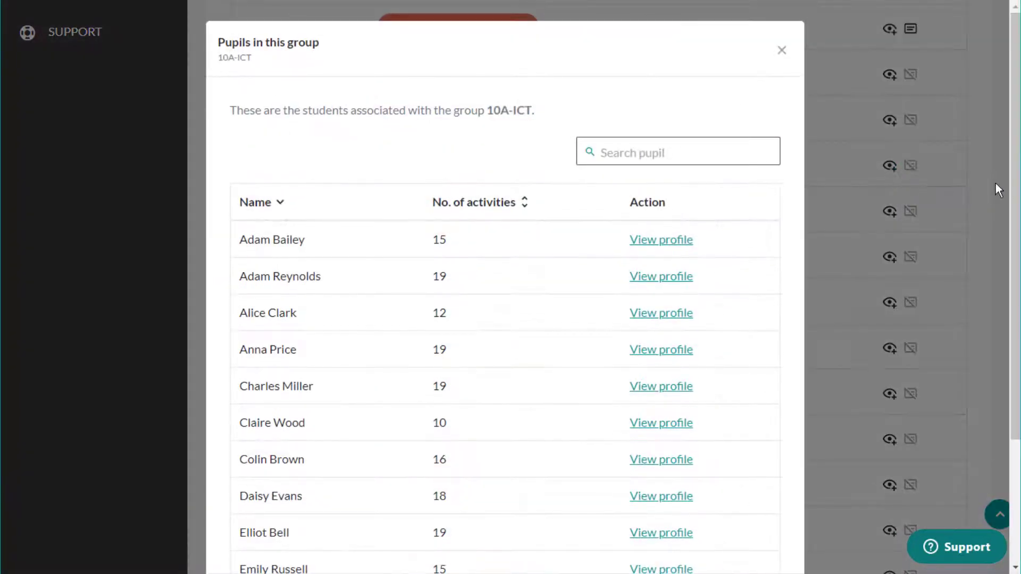
pyautogui.moveTo(1017, 200); pyautogui.dragTo(1018, 252)
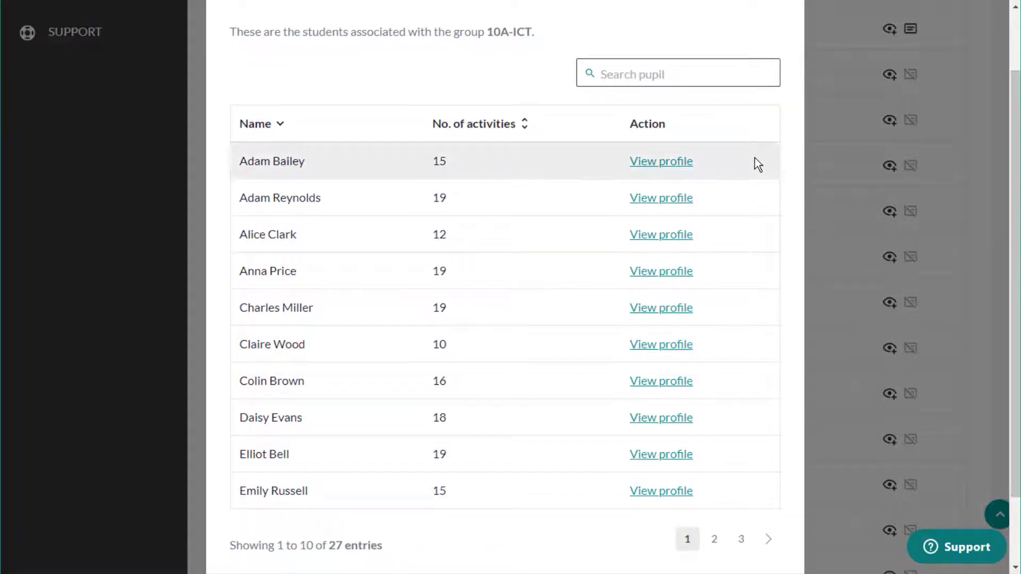
pyautogui.click(675, 80)
pyautogui.write('c')
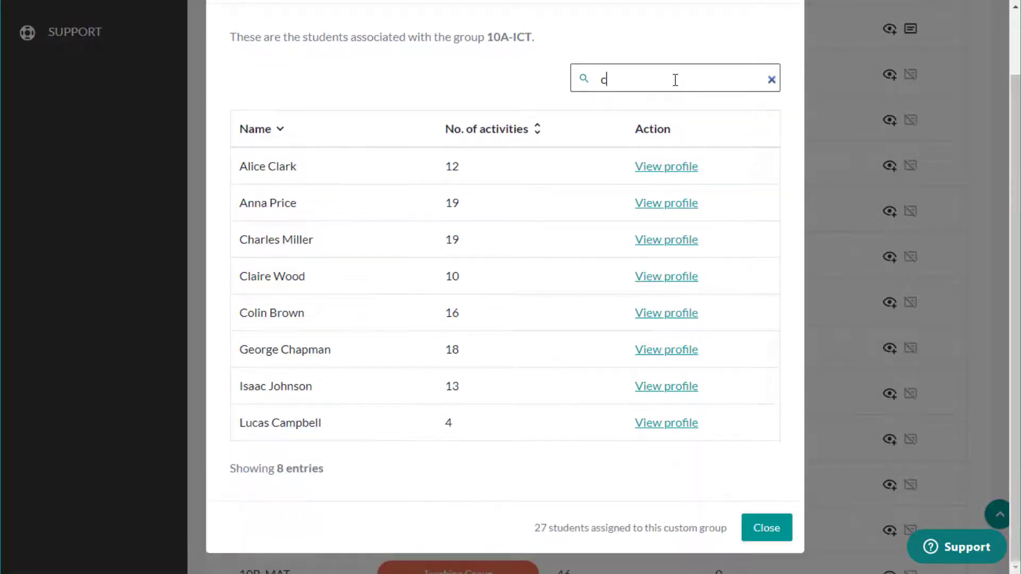
pyautogui.write('h')
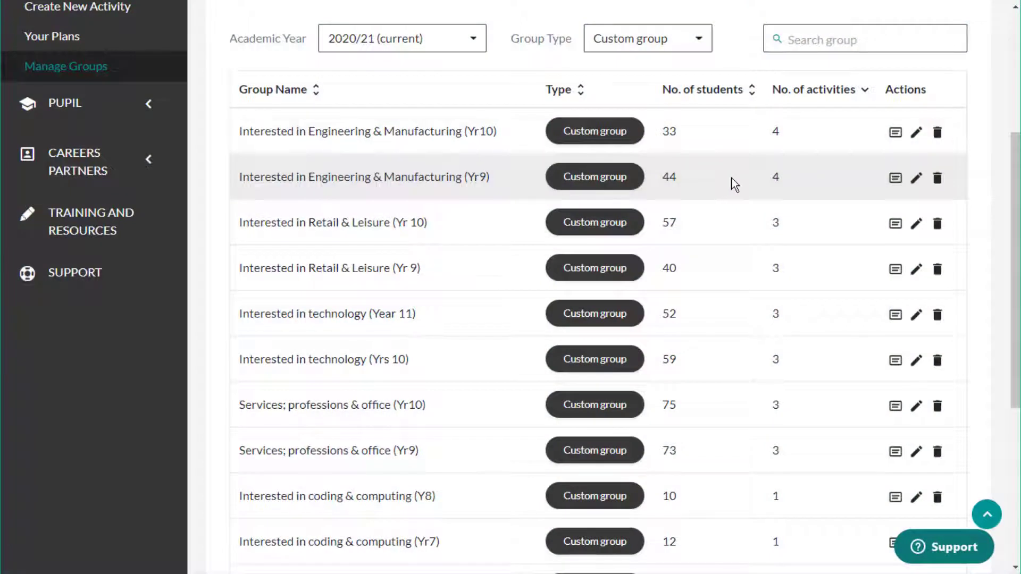
# Open the edit form for Interested in Engineering & Manufacturing (Yr9).
pyautogui.click(915, 181)
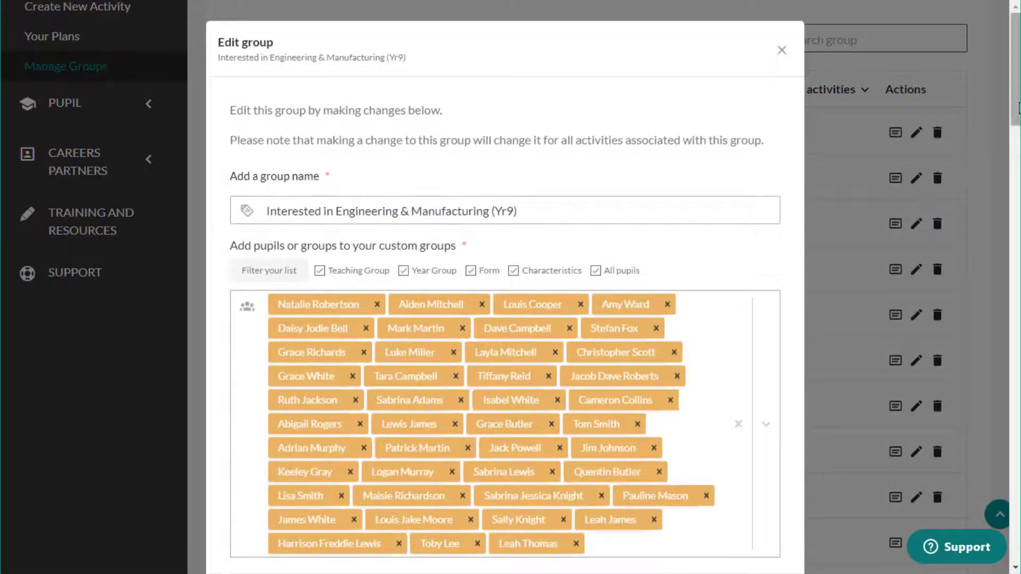
pyautogui.scroll(-3, 505, 320)
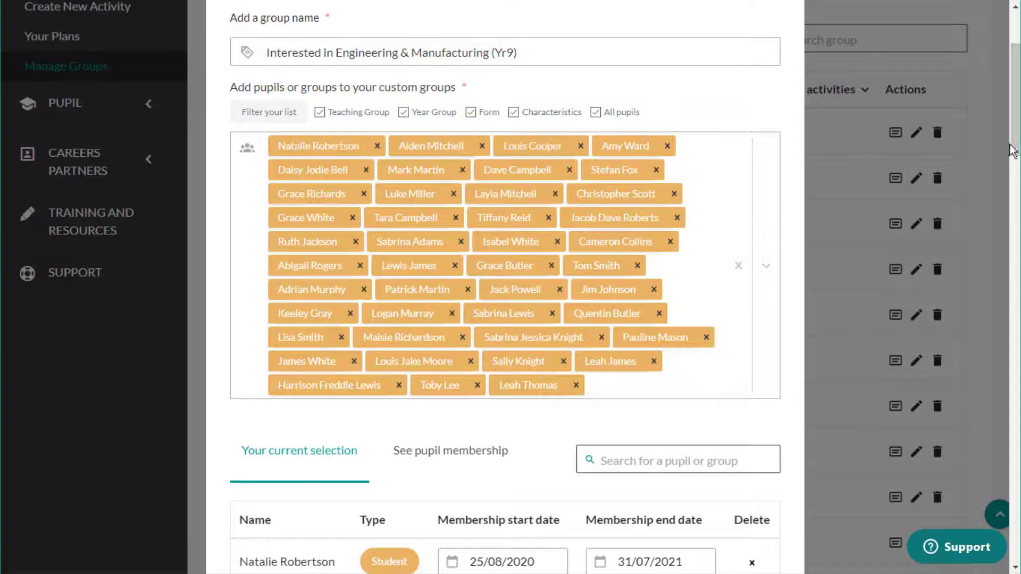
pyautogui.moveTo(1013, 150); pyautogui.dragTo(1014, 231)
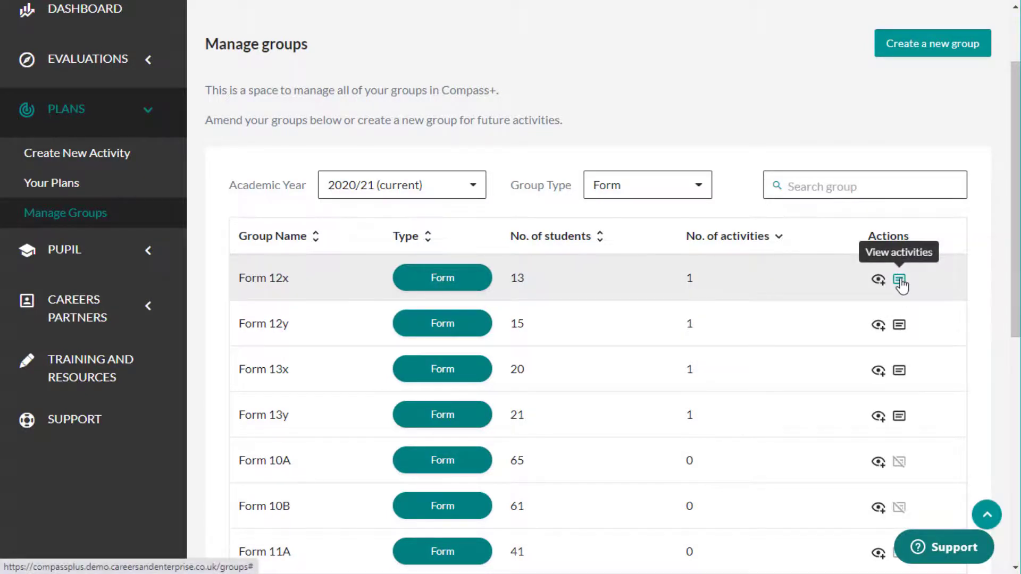
# Show Form 12x's linked activities, listing Business challenge day (Yr 12).
pyautogui.click(899, 280)
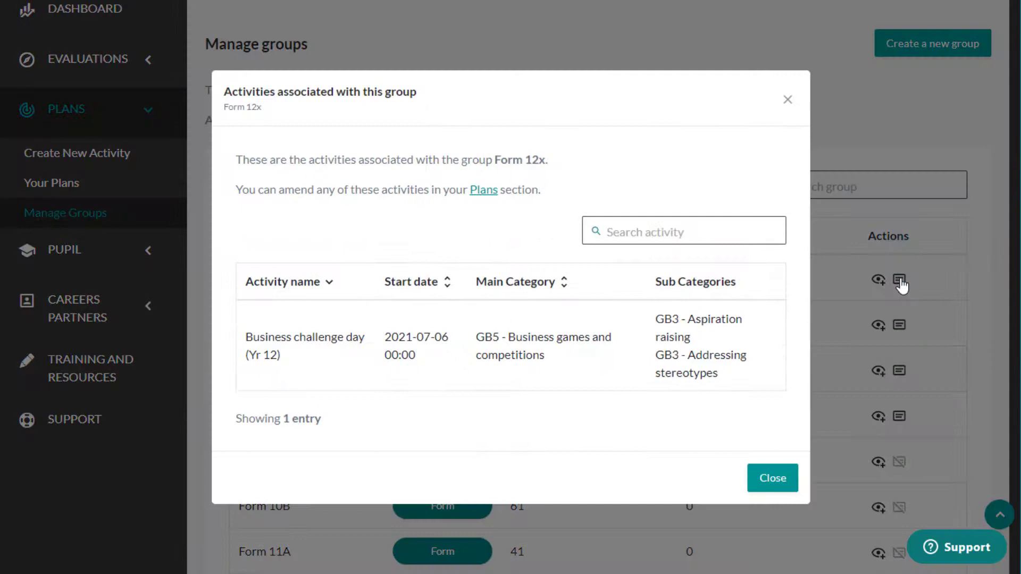